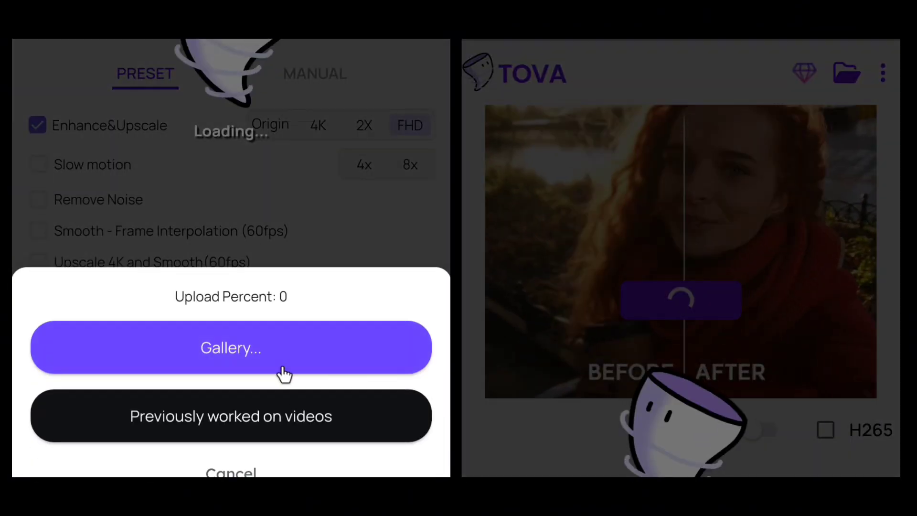
Load the 1.18 MB clip from the MEGA Downloads folder and enable H265 encoding.
left_click(280, 372)
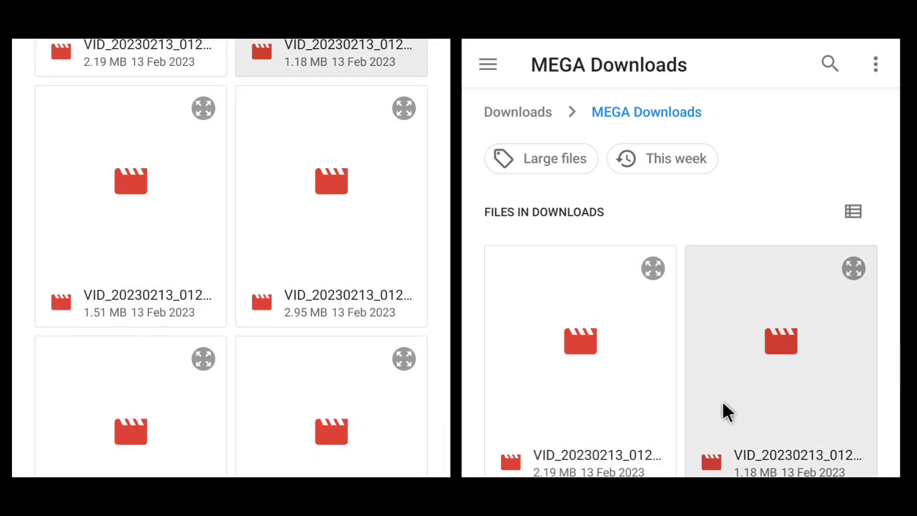
left_click(727, 408)
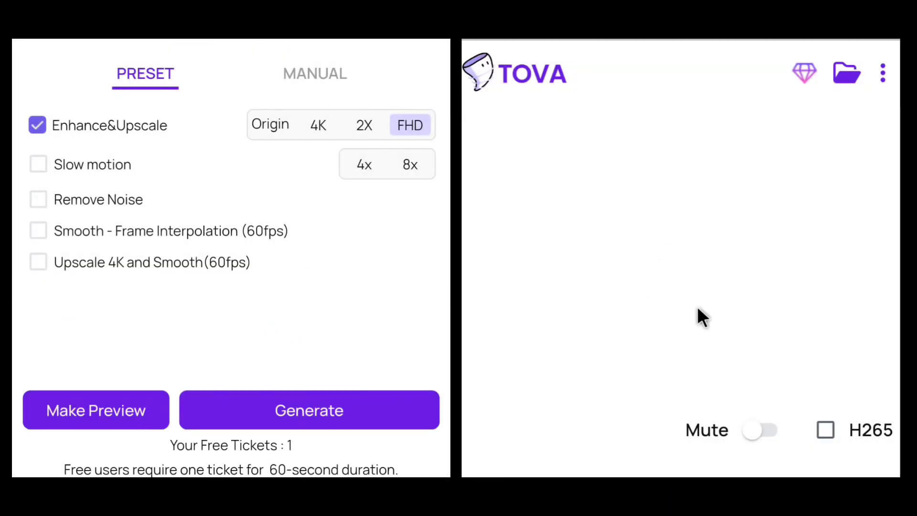
left_click(825, 430)
left_click(374, 200)
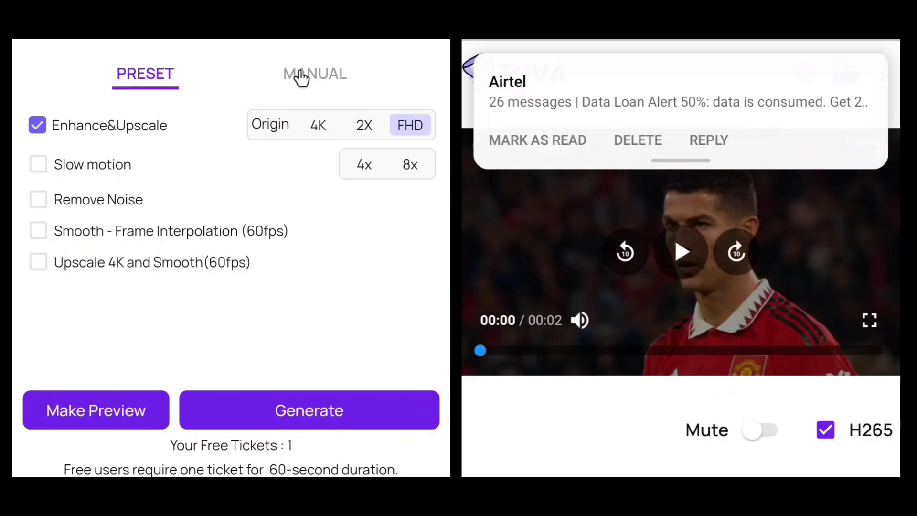
Switch to manual settings, set the resolution to 4K, and enable Enhancement.
left_click(300, 76)
left_click(392, 125)
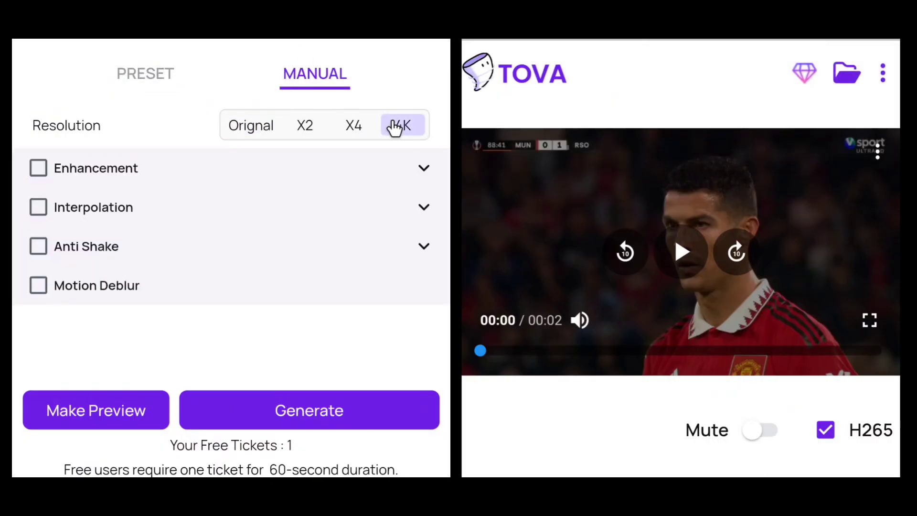
left_click(375, 170)
left_click(358, 223)
left_click(303, 243)
scroll(303, 243, "down", 3)
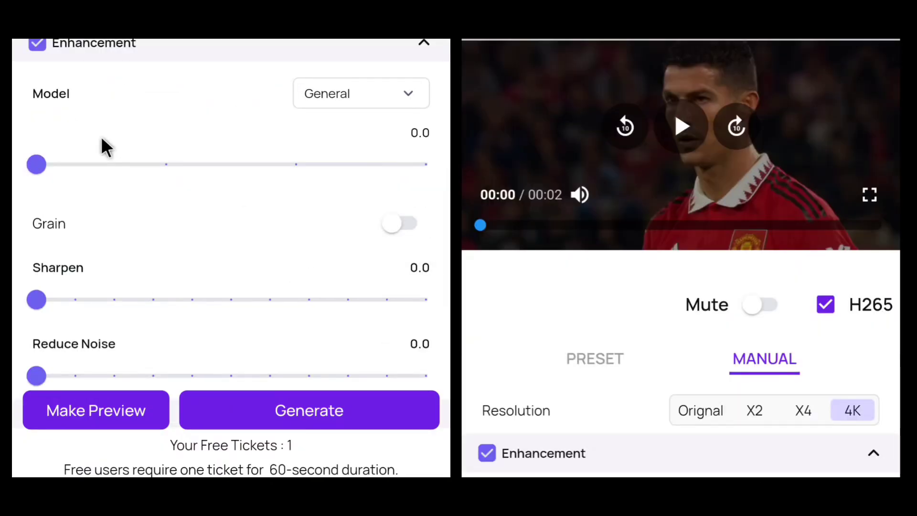
Set the General enhancement model's level to 2.0, Sharpen to 4.0 and Reduce Noise to 8.0.
left_click_drag(36, 162, 296, 162)
scroll(183, 191, "down", 3)
left_click_drag(36, 174, 190, 174)
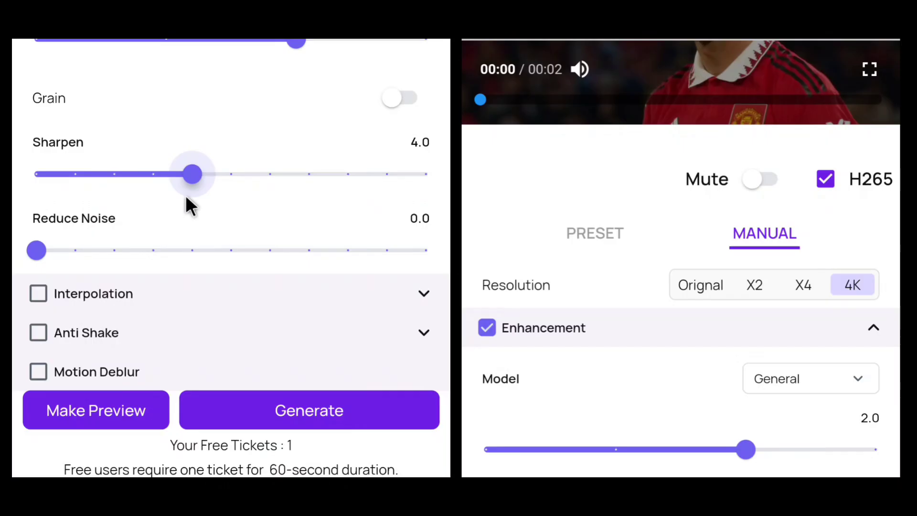
left_click_drag(38, 250, 348, 250)
Enable Interpolation at 60 FPS and set Interpolation Strength to 4.0.
scroll(299, 264, "down", 3)
left_click(239, 226)
scroll(207, 261, "down", 3)
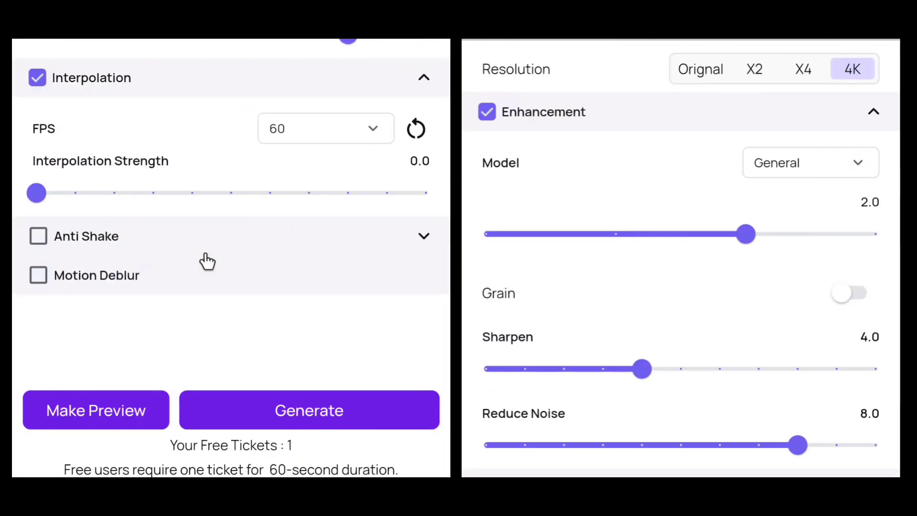
left_click_drag(84, 191, 195, 239)
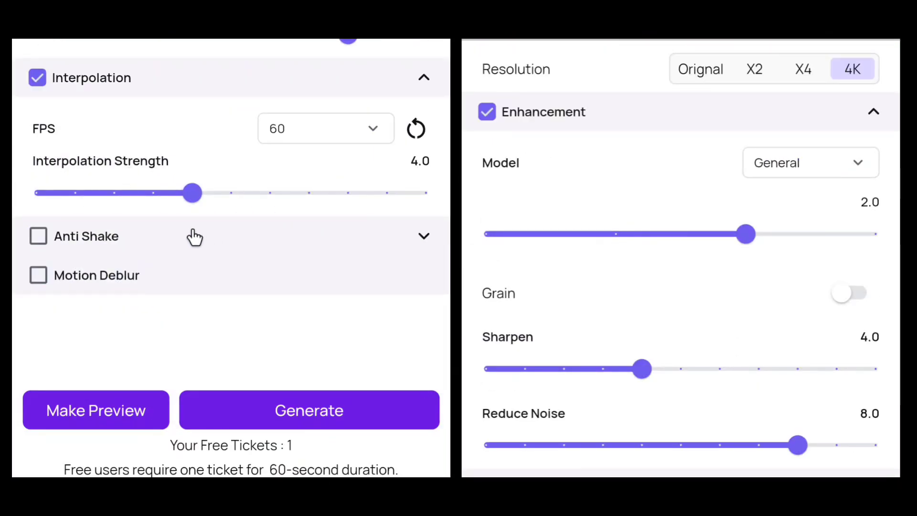
Play the source clip, then generate the enhanced video and dismiss the advertisement.
scroll(279, 334, "up", 10)
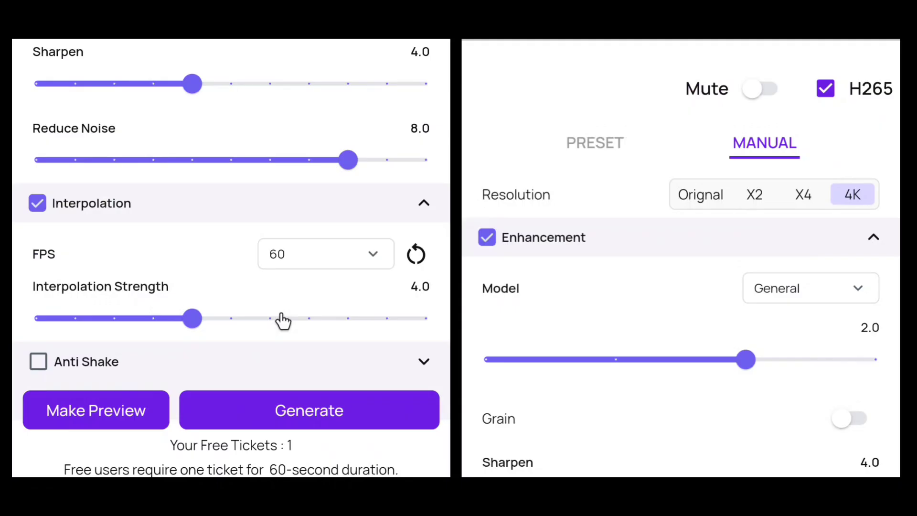
left_click(681, 247)
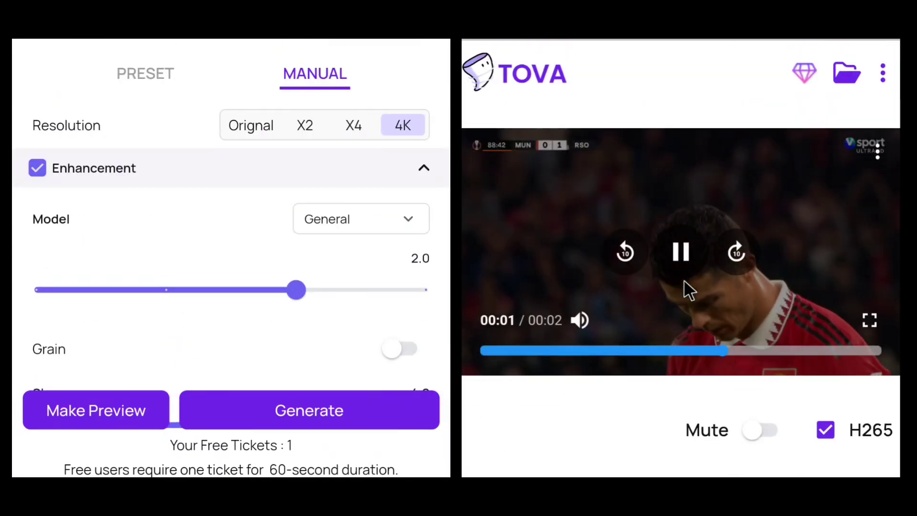
left_click(237, 401)
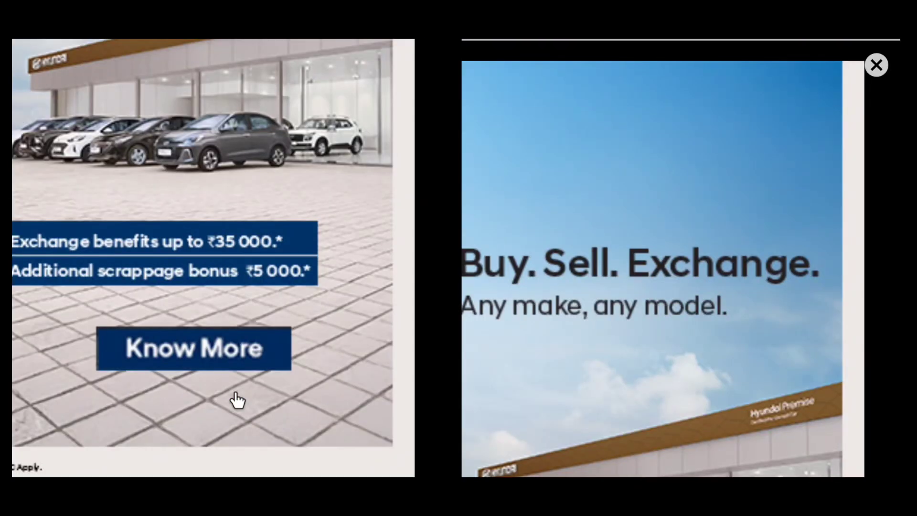
left_click(875, 66)
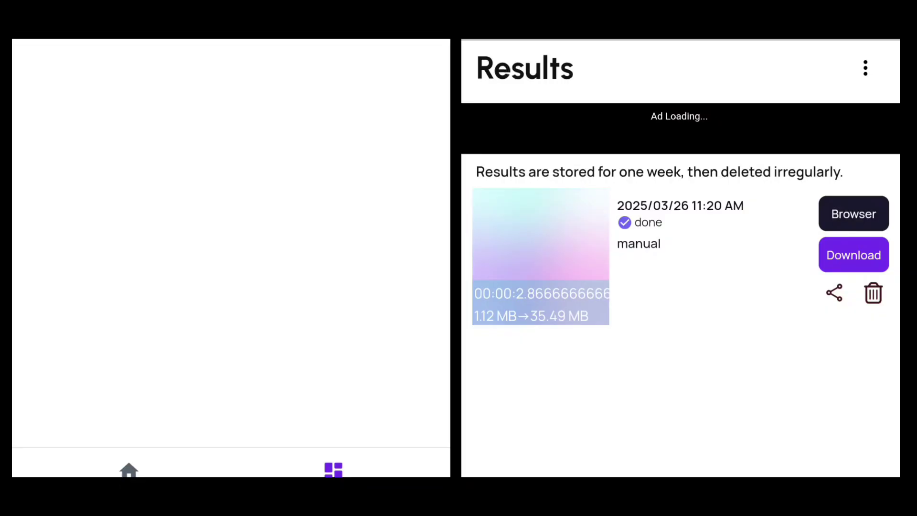
Download the finished manual result and allow access to the device's photos and media.
left_click(856, 256)
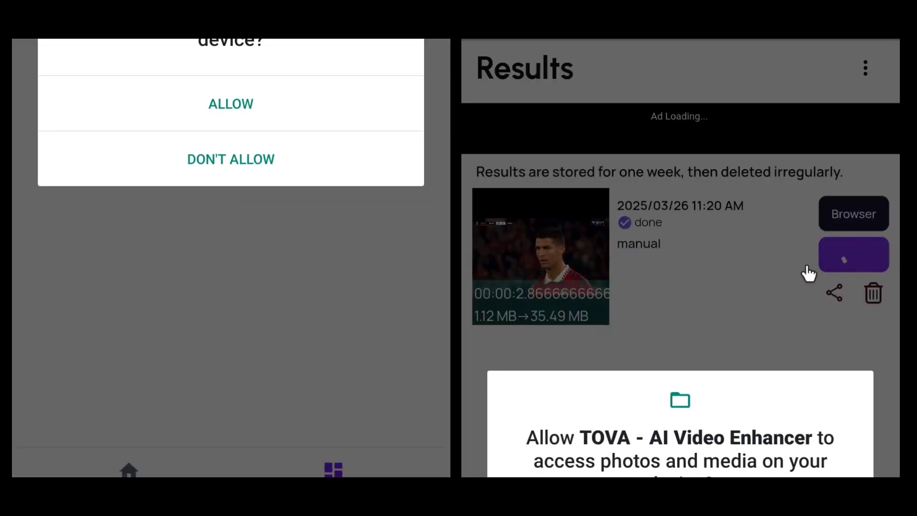
left_click(208, 93)
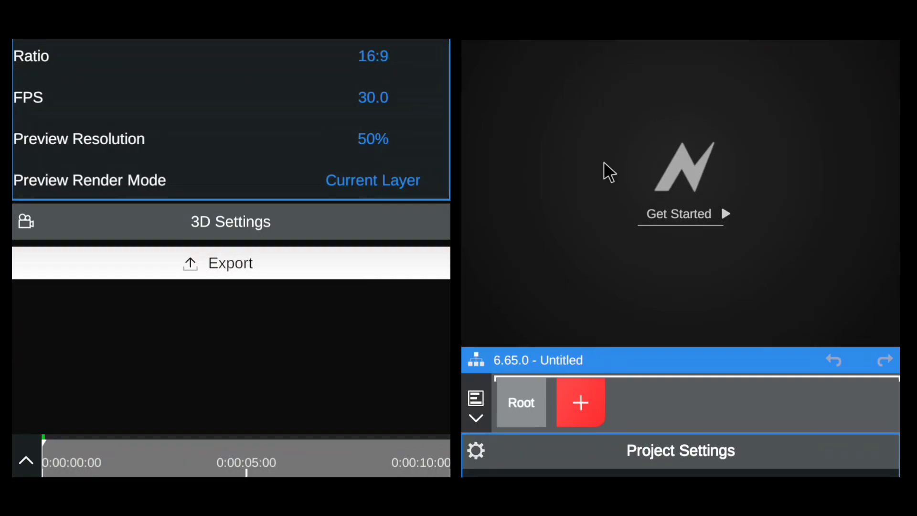
In Node Video, set the project's preview resolution to 10% and its frame rate to 60 FPS.
left_click(375, 140)
left_click(292, 186)
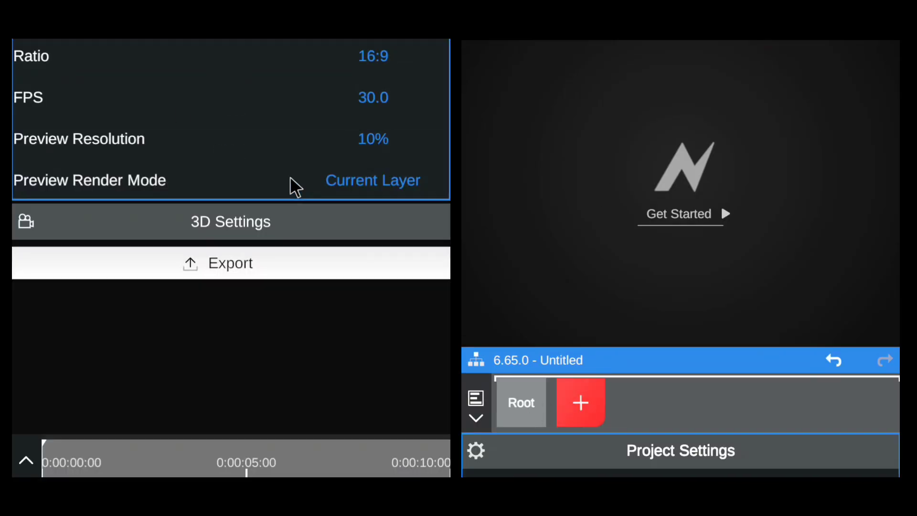
left_click(362, 108)
left_click(392, 418)
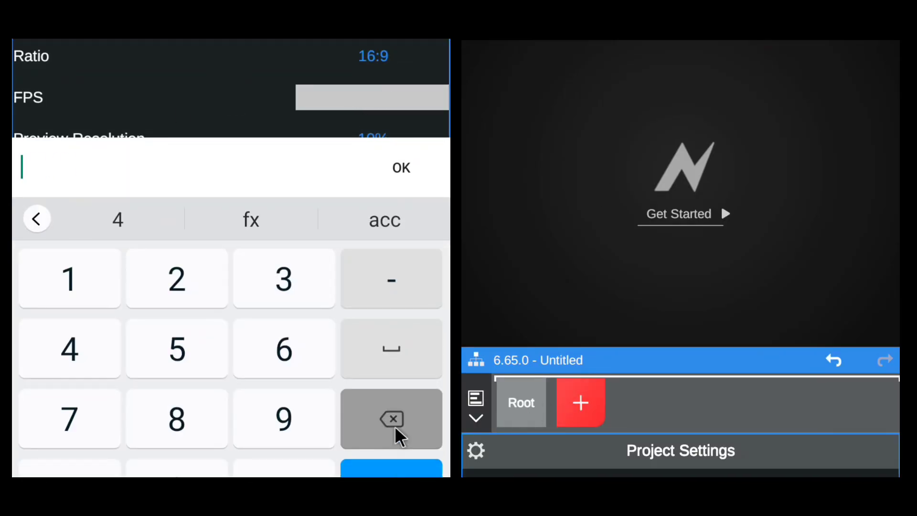
left_click(283, 349)
left_click(171, 467)
left_click(390, 468)
Import the enhanced 3840x2160 video as a layer and add an Unsharp Mask effect with Show Mask on.
left_click(585, 405)
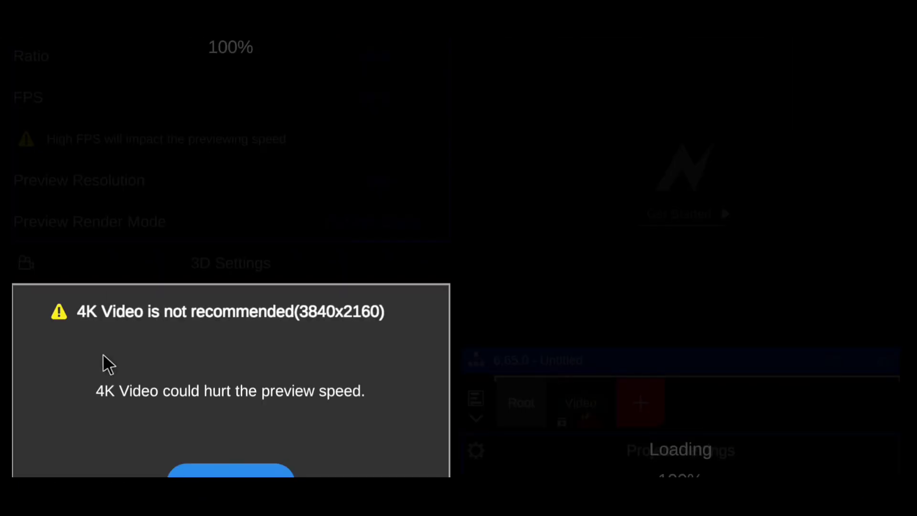
left_click(191, 475)
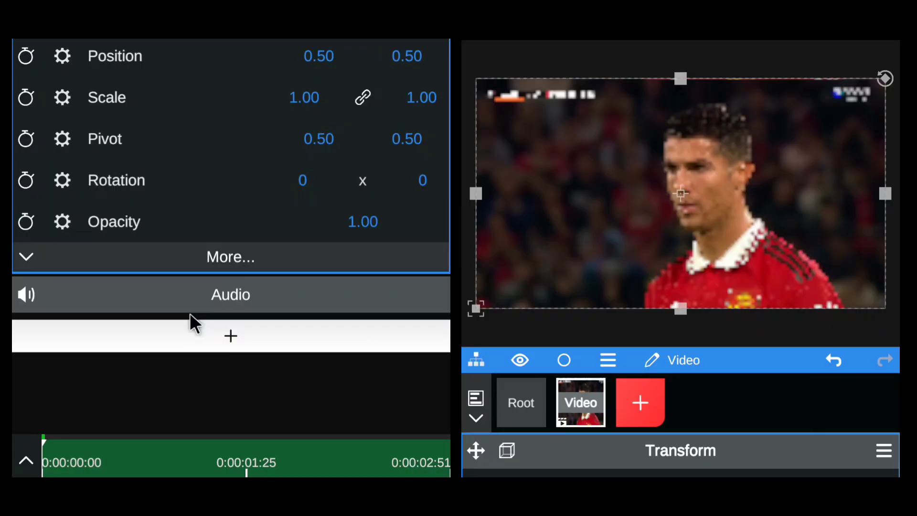
left_click(190, 332)
left_click(179, 272)
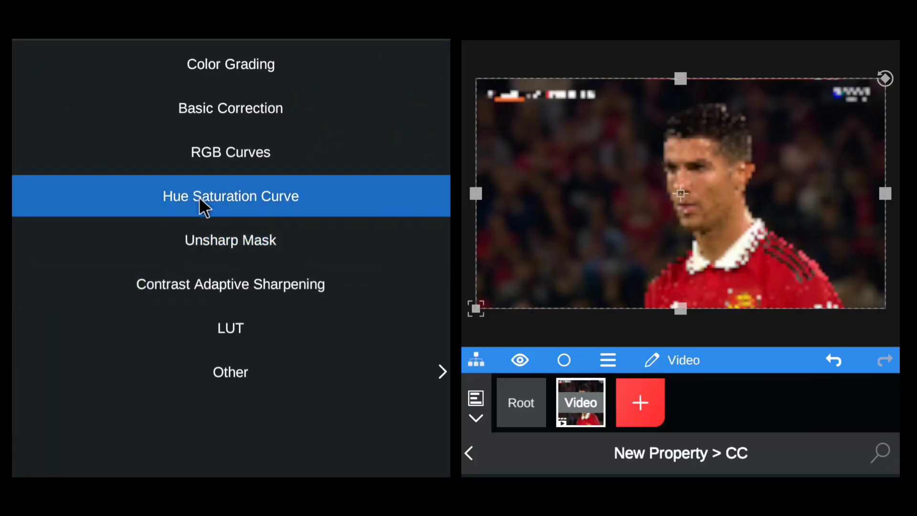
left_click(209, 232)
left_click(362, 257)
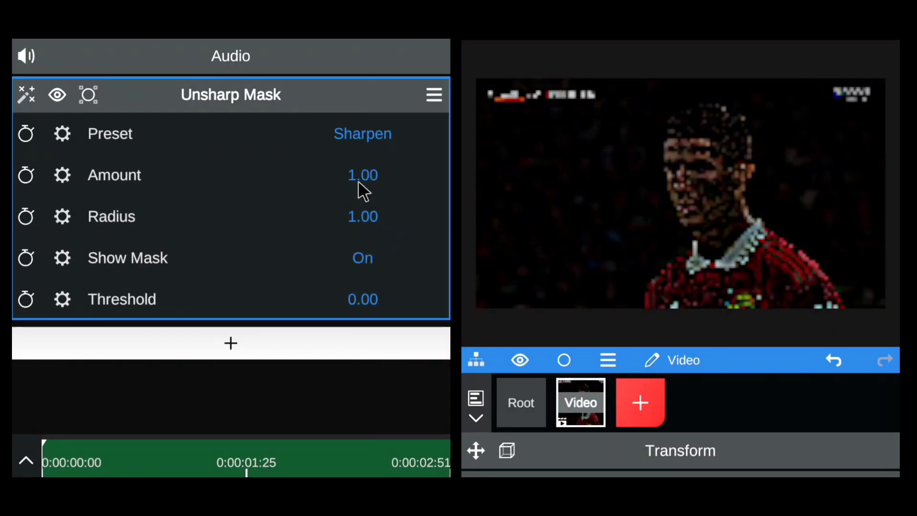
Set the Unsharp Mask's Amount to 1.25 and its Radius to 6.00.
left_click_drag(364, 190, 363, 146)
left_click_drag(365, 216, 888, 269)
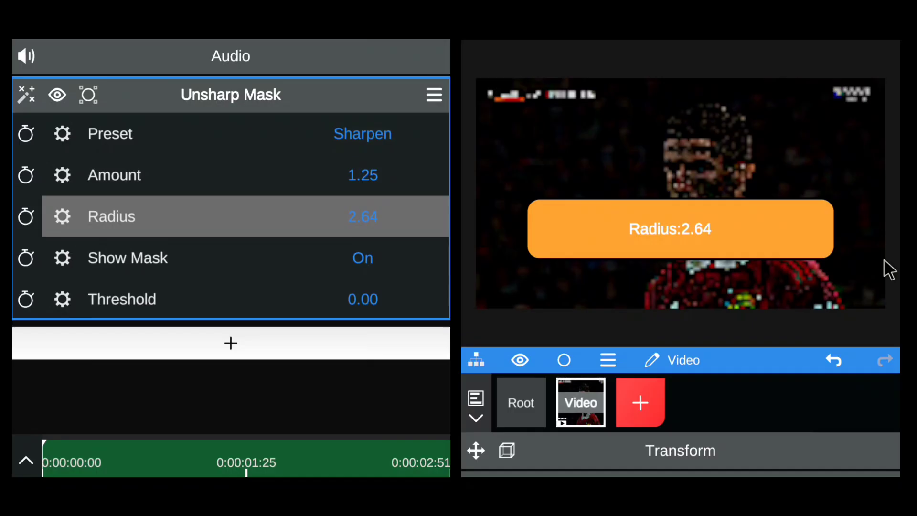
left_click_drag(358, 210, 800, 329)
left_click_drag(348, 231, 347, 46)
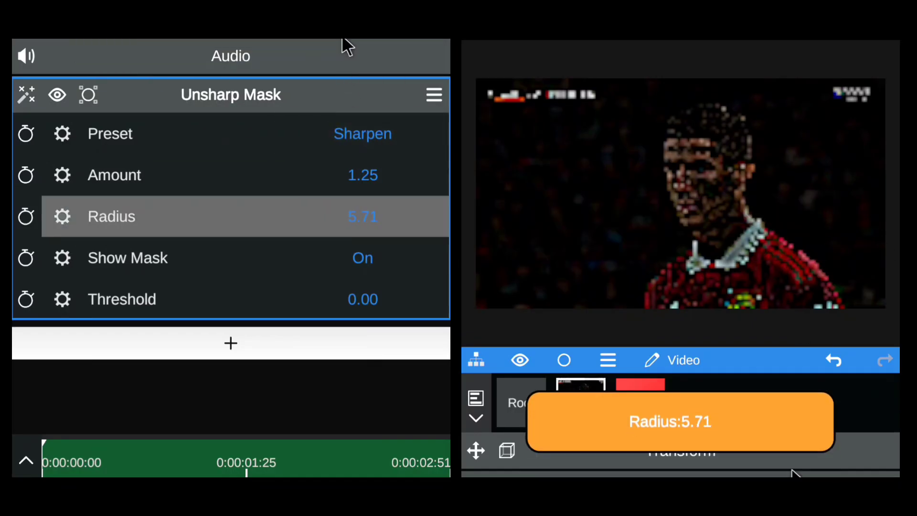
left_click_drag(792, 471, 777, 399)
Set the project's preview resolution to 50% and turn off Show Mask on the video layer's Unsharp Mask.
left_click(519, 409)
left_click(365, 184)
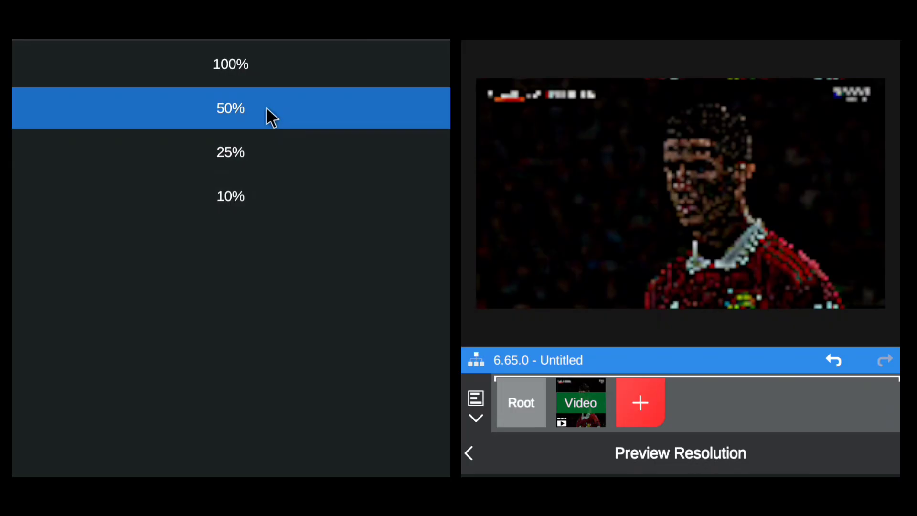
left_click(265, 108)
left_click(580, 403)
left_click(363, 261)
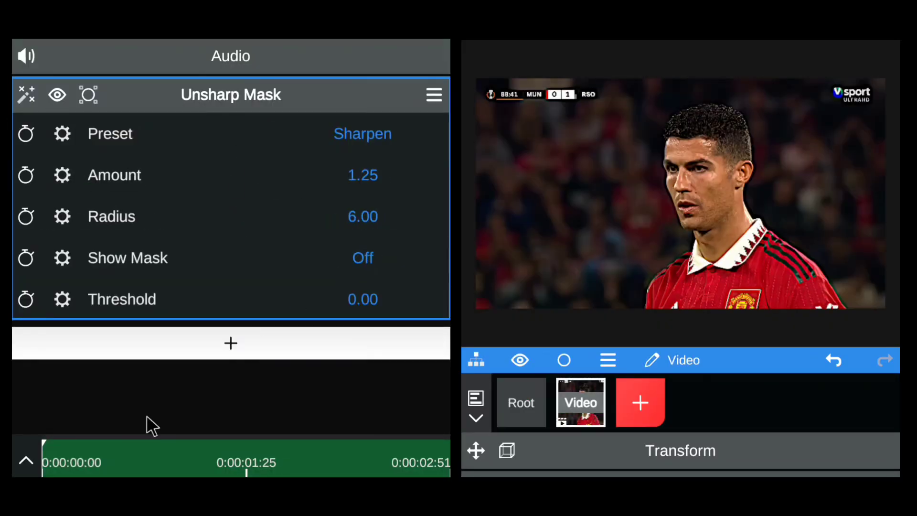
Add a Basic Correction effect to the video layer and set its Sharpen to 0.40.
left_click(177, 354)
left_click(120, 272)
left_click(230, 106)
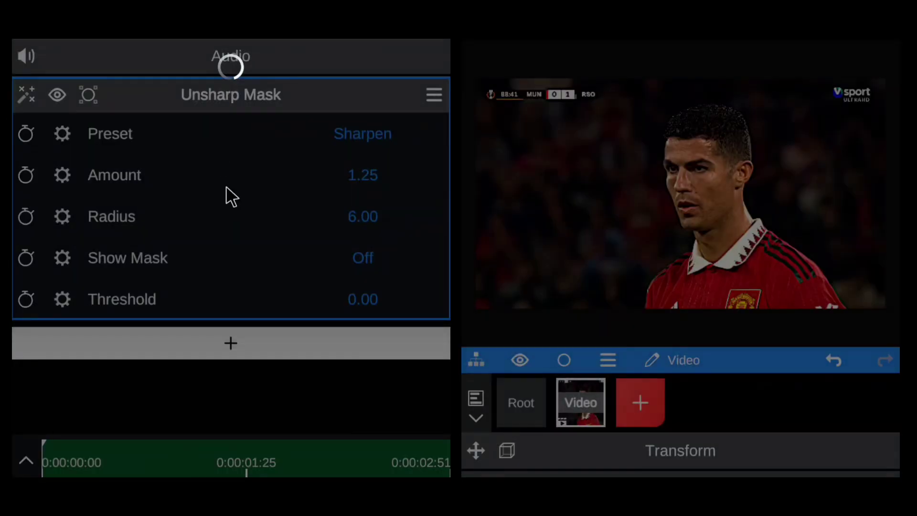
left_click_drag(362, 203, 368, 129)
Set the Basic Correction's tone Contrast to 0.15 and adjust its Highlights.
left_click(312, 281)
scroll(127, 225, "down", 4)
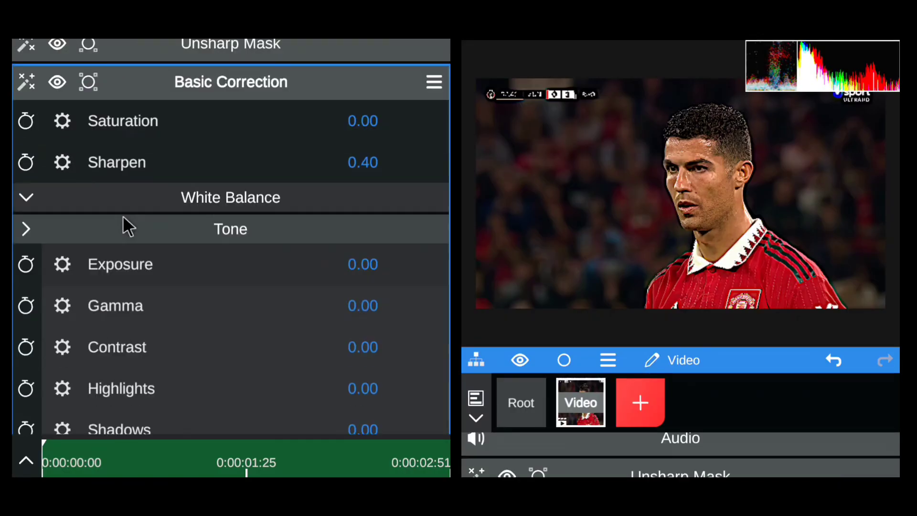
left_click_drag(363, 202, 362, 167)
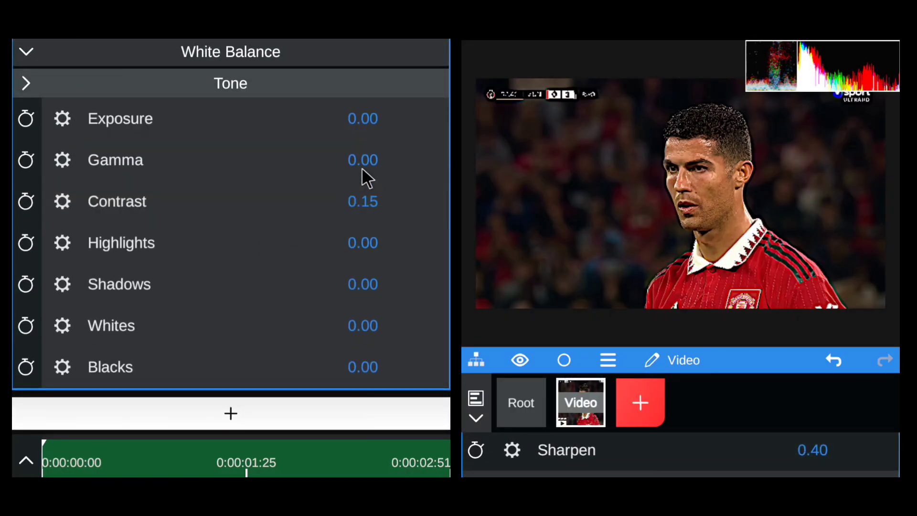
left_click_drag(354, 241, 351, 204)
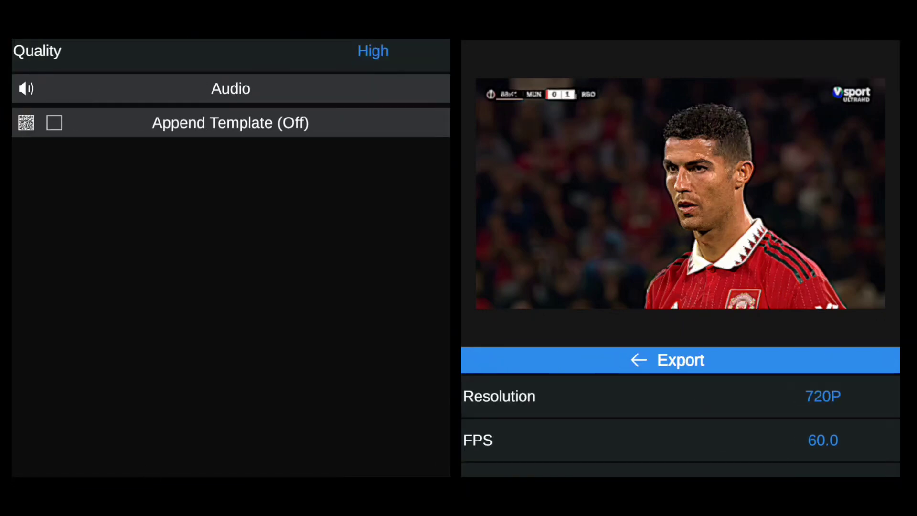
Set the export resolution to 1080P and export the project at 60 FPS.
left_click(845, 399)
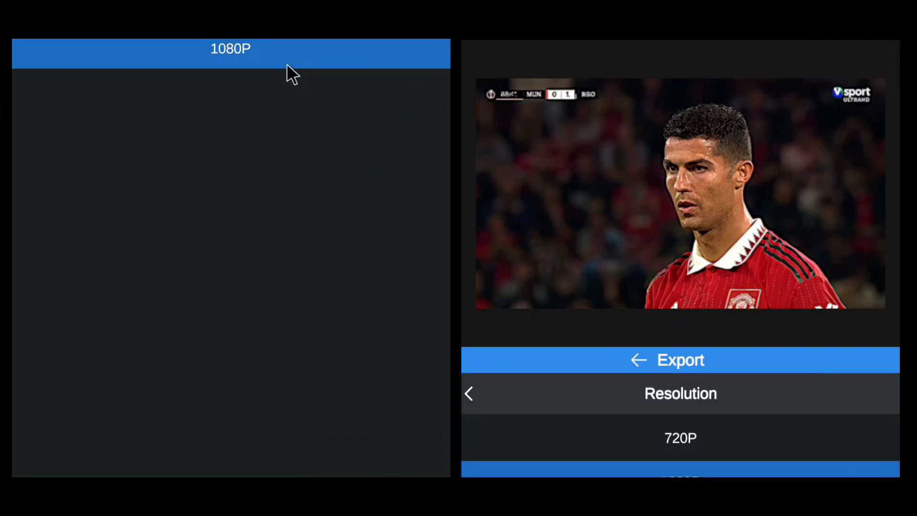
left_click(291, 72)
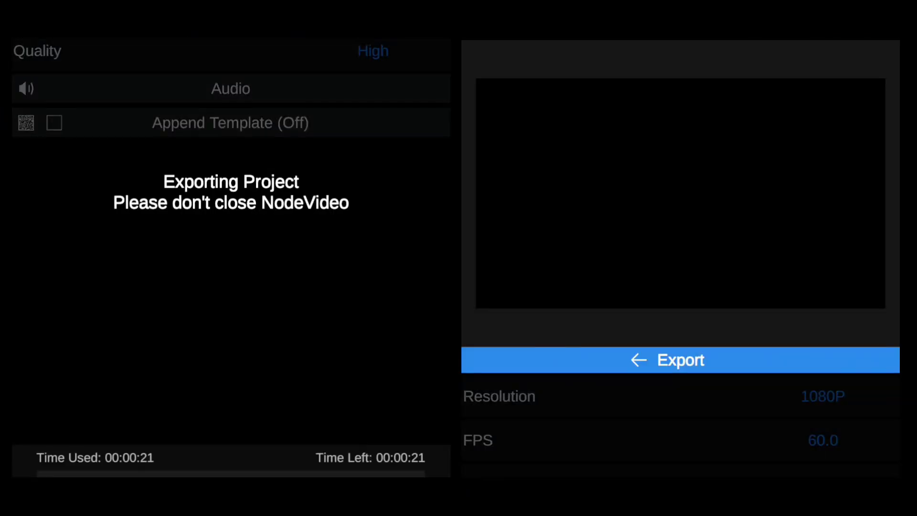